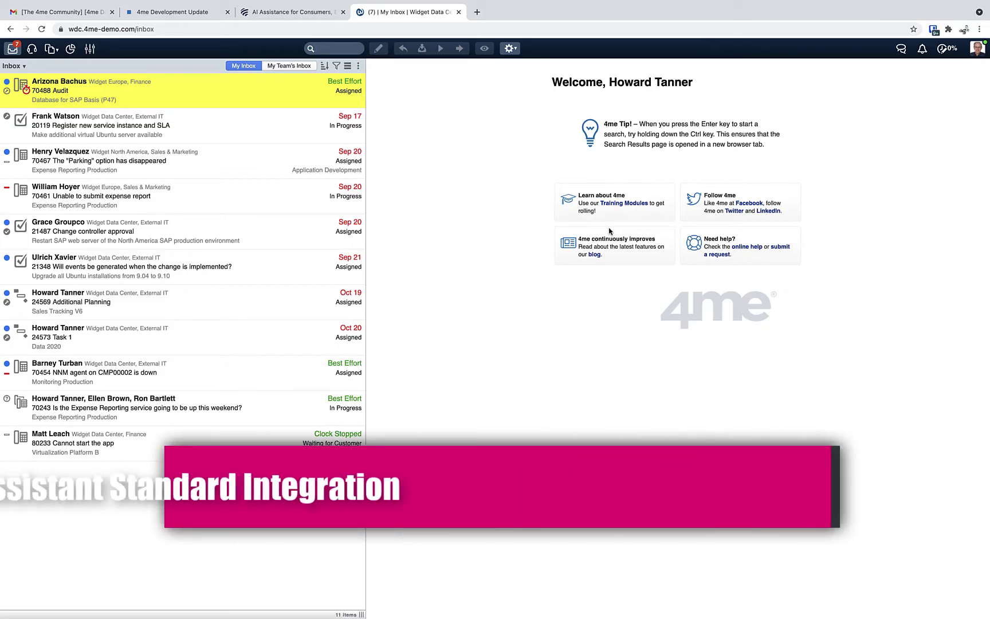
Step: Open the Settings console and search for "apps" to reach the Apps directory
{"action": "left_click", "coordinate": [90, 48]}
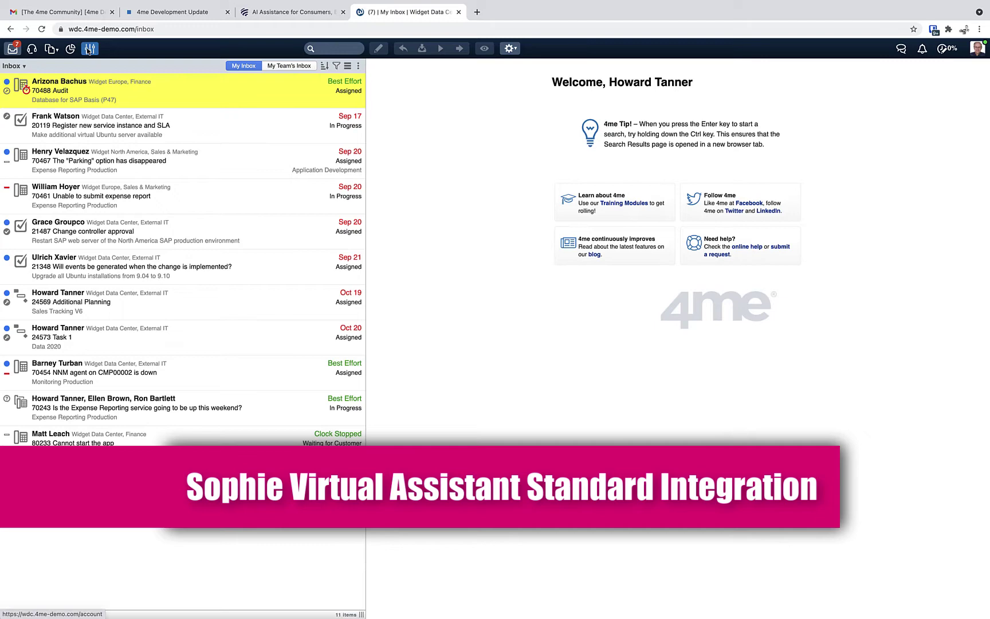
{"action": "type", "text": "apps"}
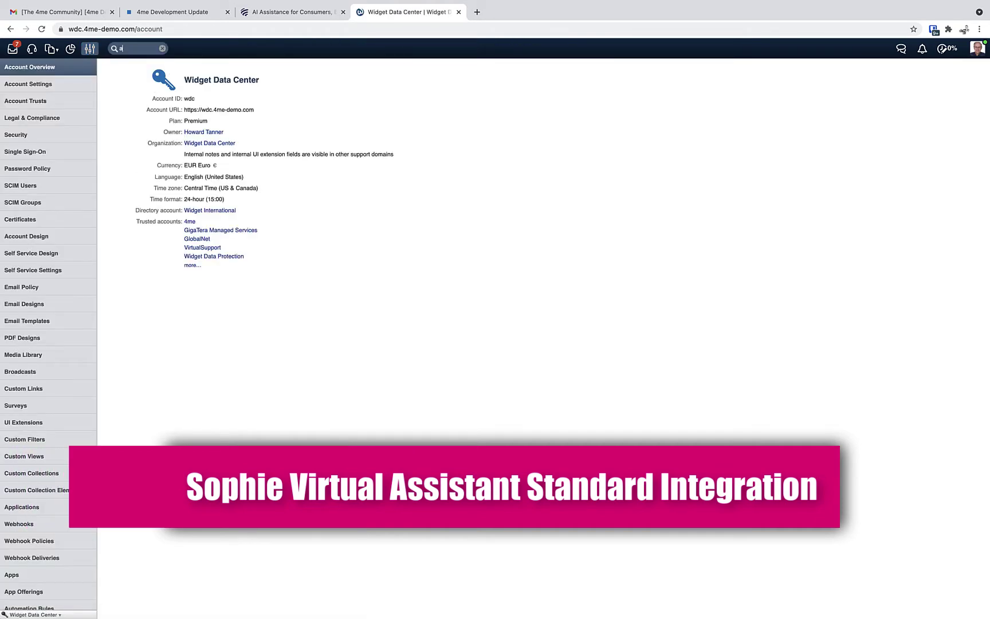
{"action": "key", "text": "Return"}
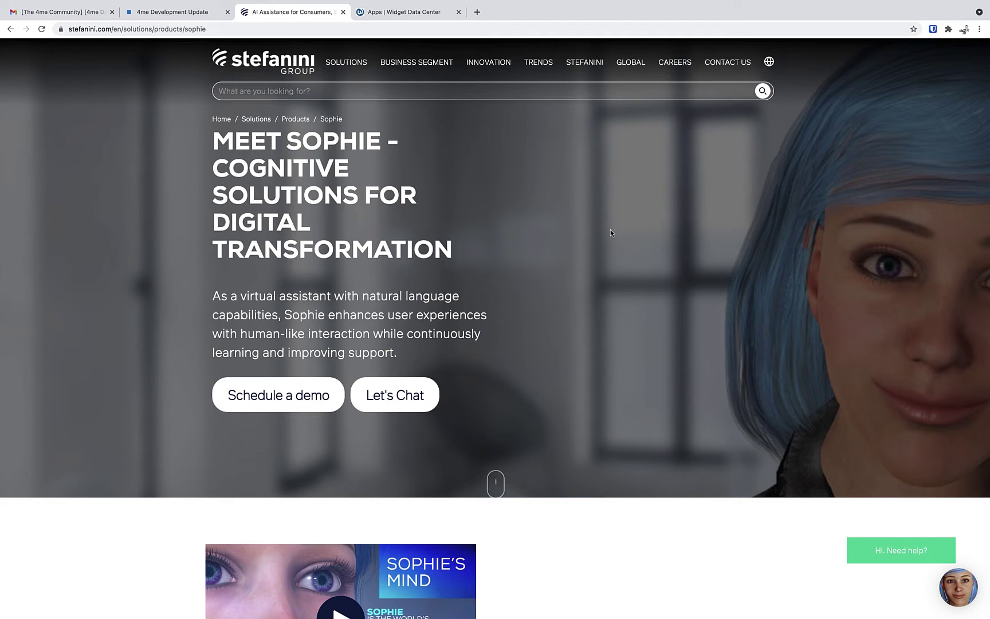
{"action": "scroll", "coordinate": [610, 230], "scroll_direction": "down", "scroll_amount": 2}
{"action": "scroll", "coordinate": [610, 229], "scroll_direction": "down", "scroll_amount": 3}
{"action": "scroll", "coordinate": [610, 231], "scroll_direction": "down", "scroll_amount": 5}
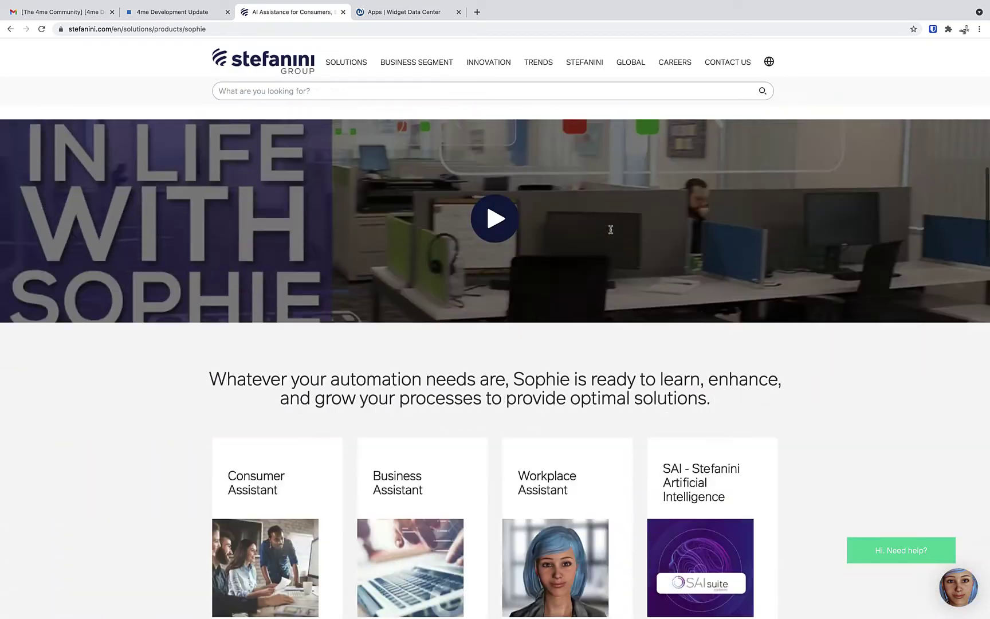
{"action": "scroll", "coordinate": [611, 232], "scroll_direction": "down", "scroll_amount": 5}
{"action": "scroll", "coordinate": [611, 232], "scroll_direction": "down", "scroll_amount": 5}
{"action": "scroll", "coordinate": [611, 232], "scroll_direction": "down", "scroll_amount": 2}
{"action": "scroll", "coordinate": [611, 232], "scroll_direction": "up", "scroll_amount": 6}
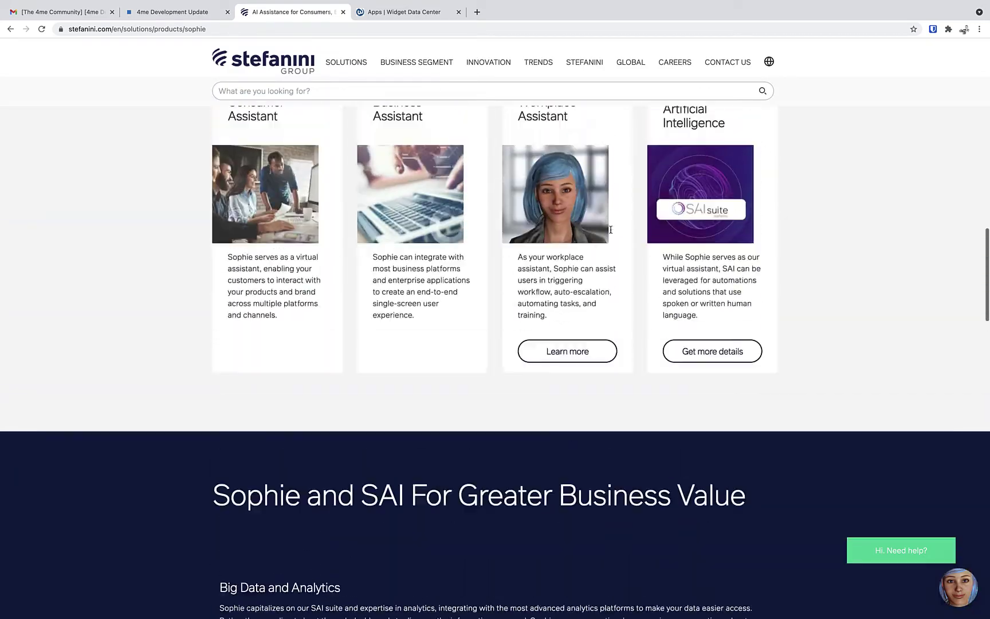
{"action": "scroll", "coordinate": [611, 233], "scroll_direction": "up", "scroll_amount": 5}
{"action": "scroll", "coordinate": [611, 229], "scroll_direction": "up", "scroll_amount": 4}
{"action": "scroll", "coordinate": [611, 230], "scroll_direction": "up", "scroll_amount": 4}
{"action": "scroll", "coordinate": [610, 229], "scroll_direction": "up", "scroll_amount": 1}
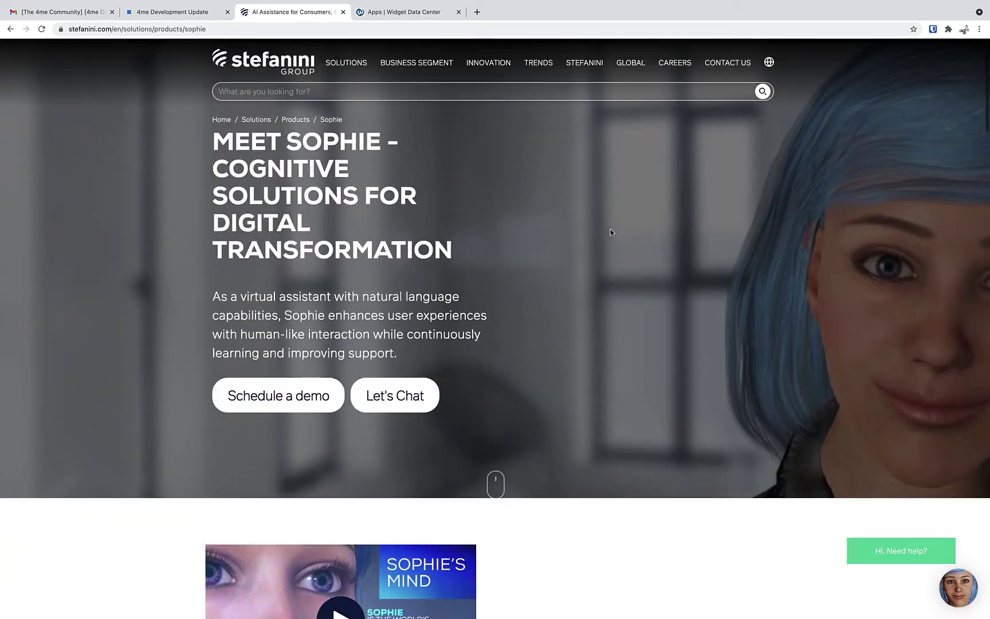